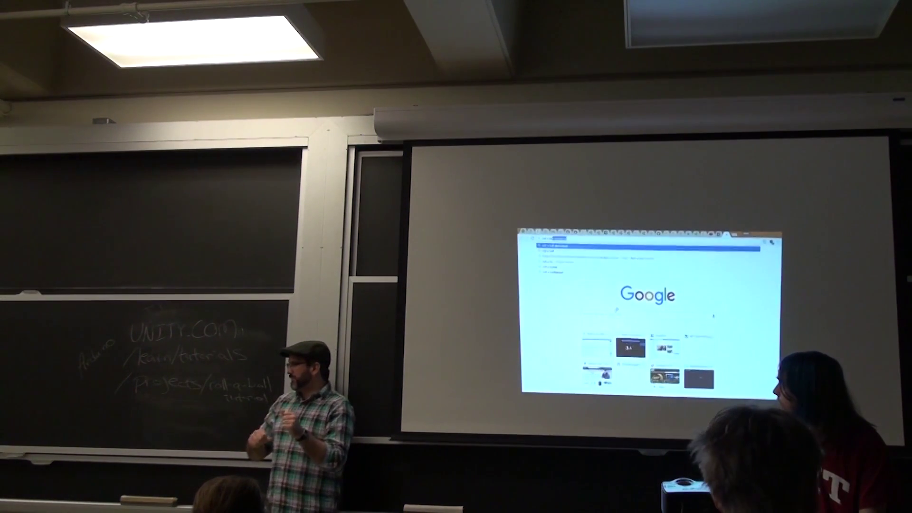
Step: Run the Google search for the Unity Roll-a-ball tutorial
key("Return")
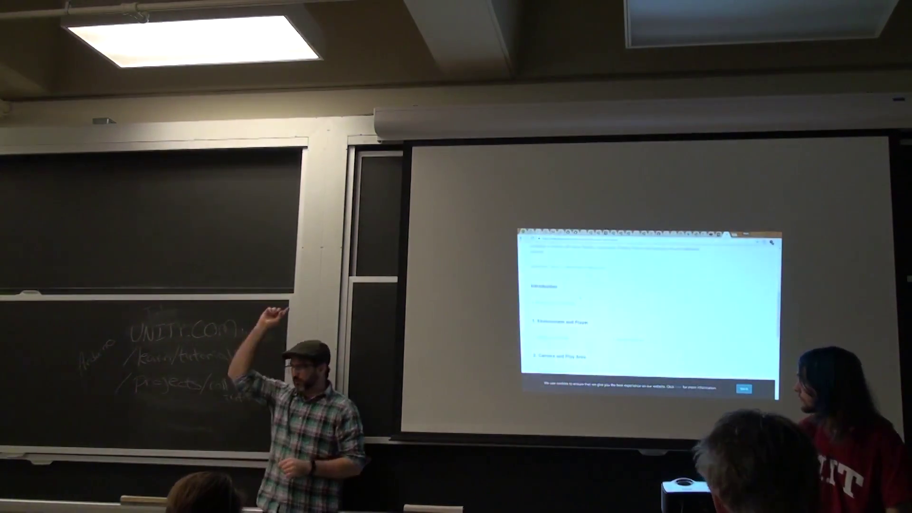
scroll(649, 307, "down", 1)
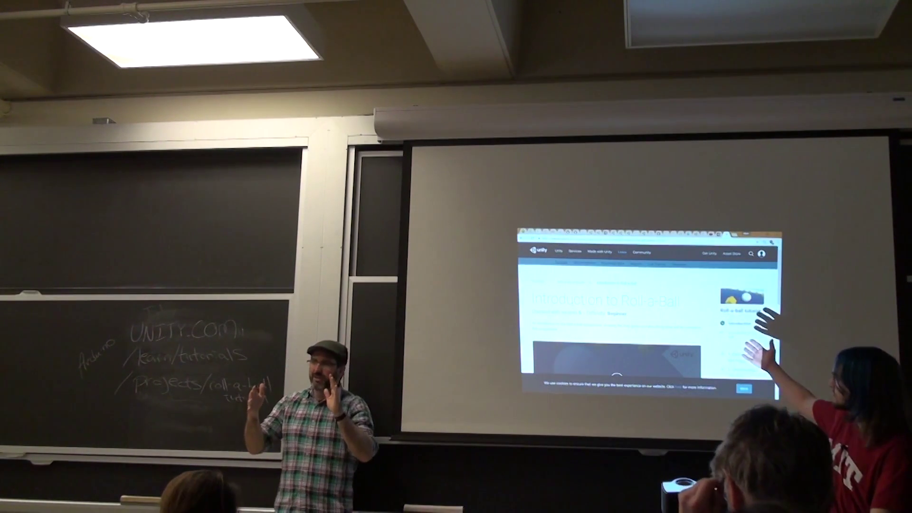
scroll(649, 313, "down", 2)
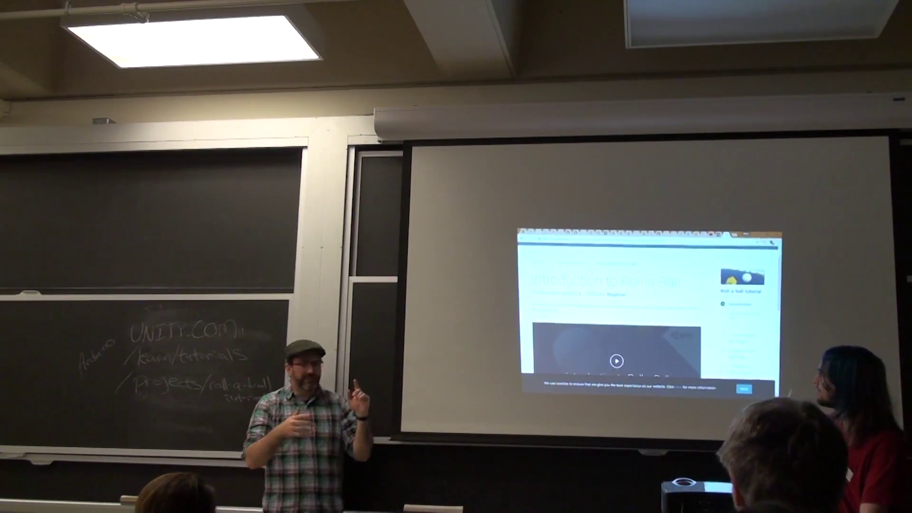
scroll(617, 313, "down", 2)
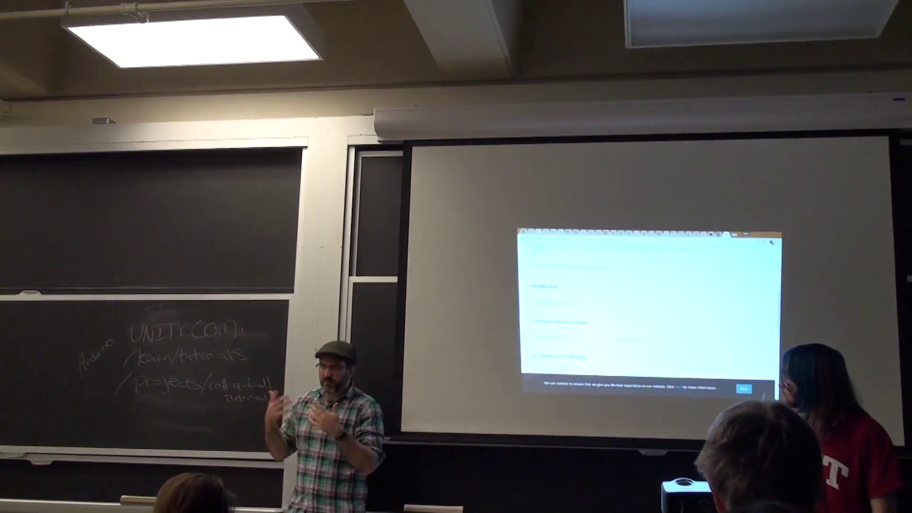
Step: Open the Moving the Player lesson from the Roll-a-ball section list
left_click(631, 340)
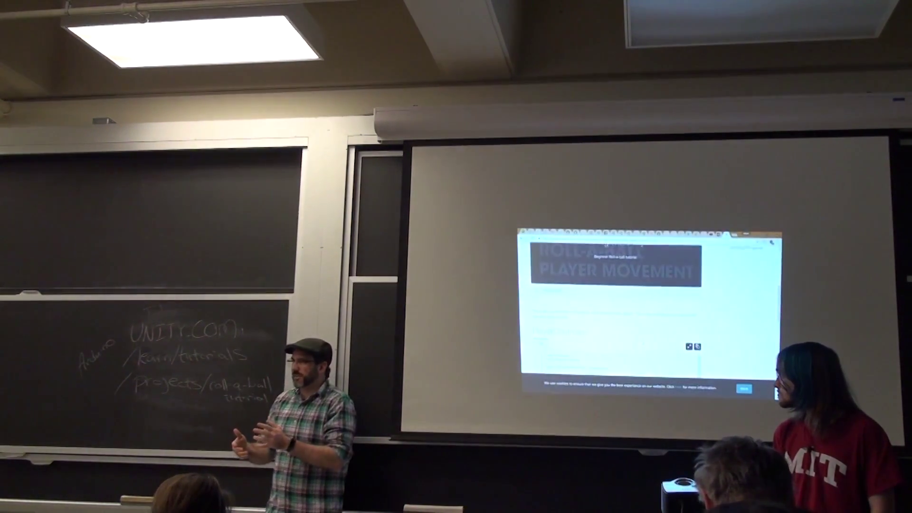
scroll(650, 306, "down", 3)
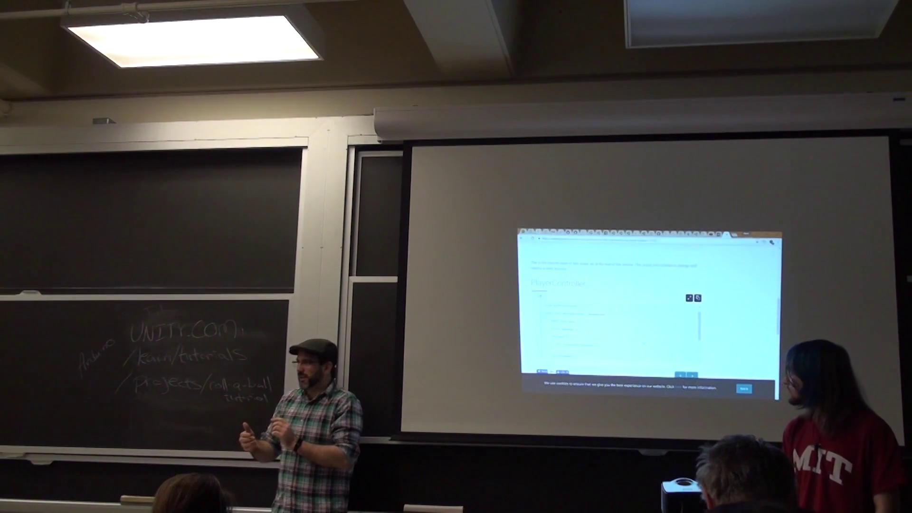
scroll(649, 307, "up", 1)
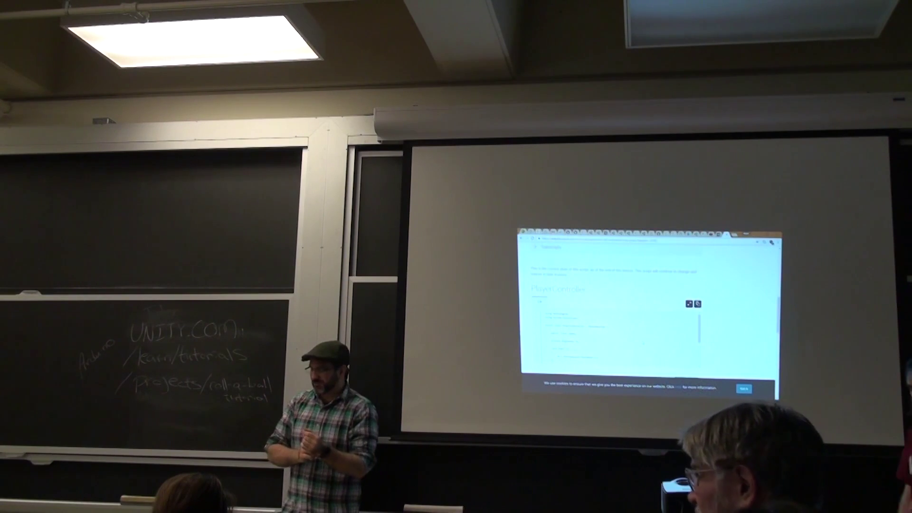
scroll(649, 307, "down", 1)
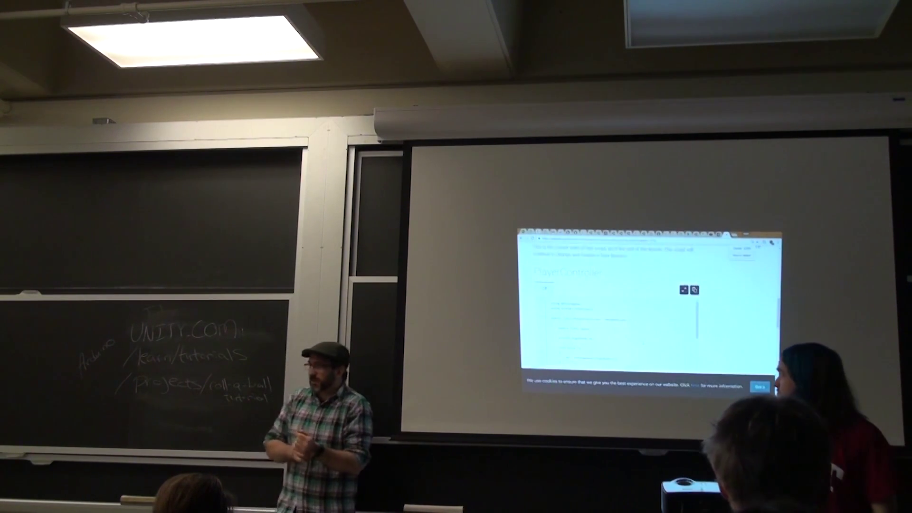
Step: Zoom the browser in so the PlayerController script is readable for the class
key("ctrl+plus")
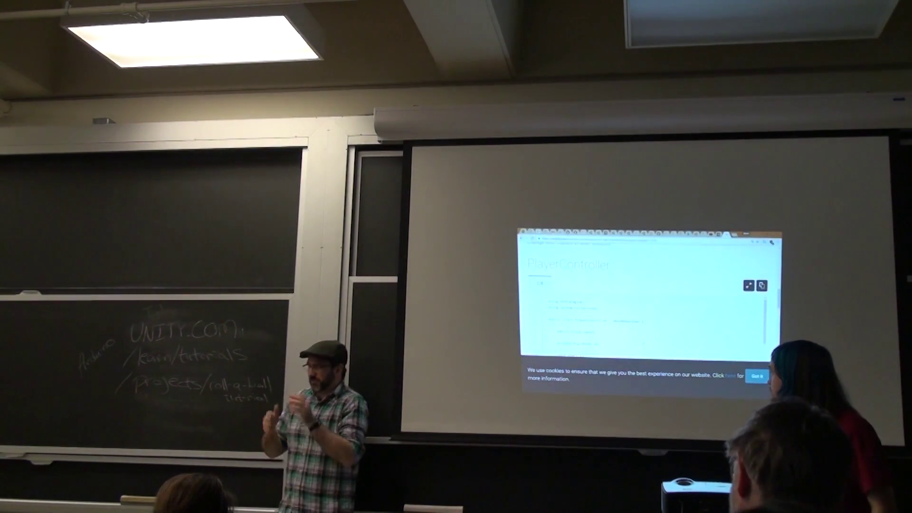